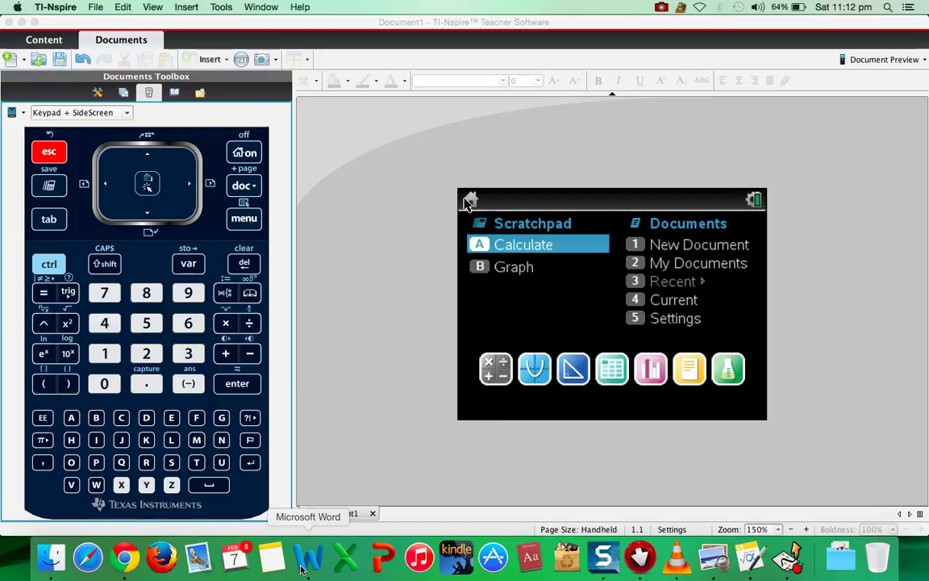
Check the worksheet, then open a Calculate scratchpad and go to Algebra > Polynomial Tools.
click(305, 558)
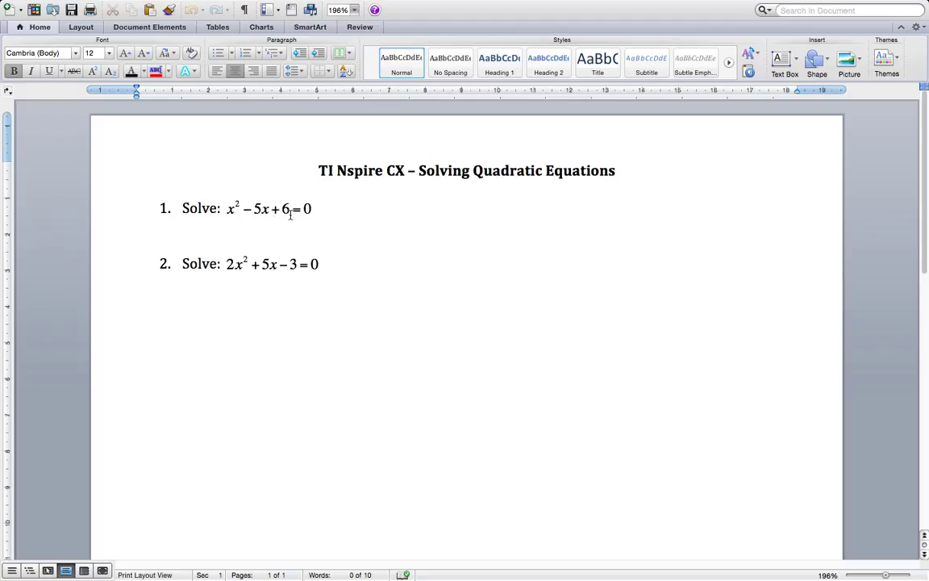
key(super+Tab)
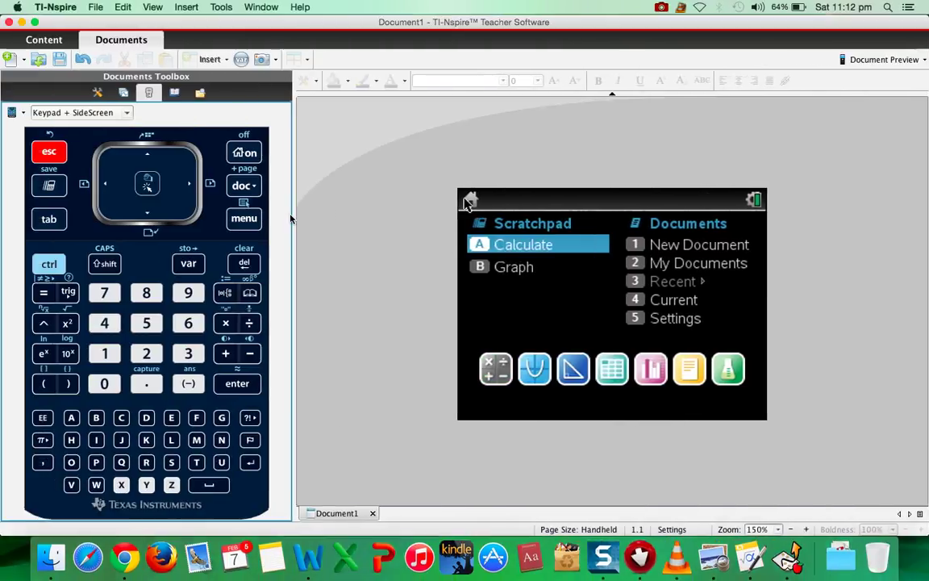
click(539, 244)
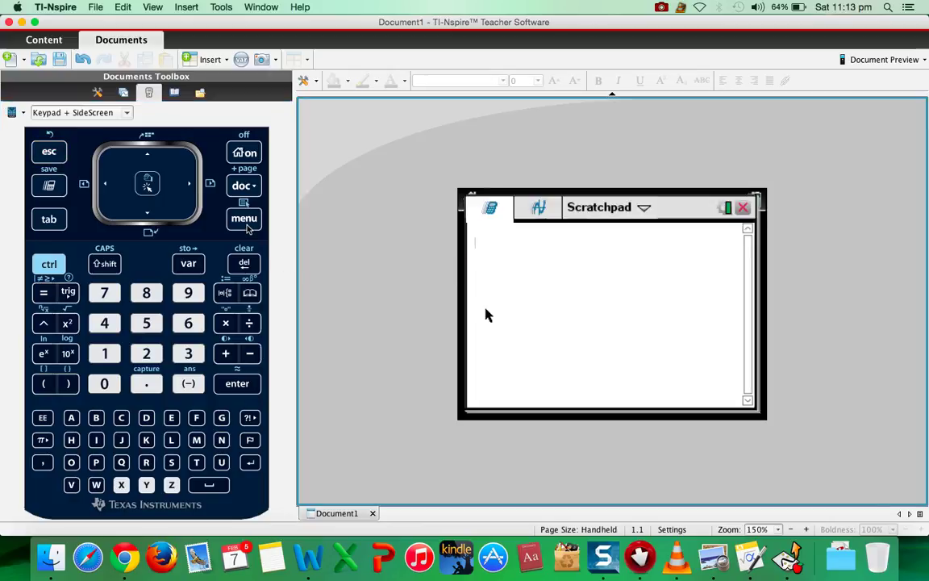
key(super+m)
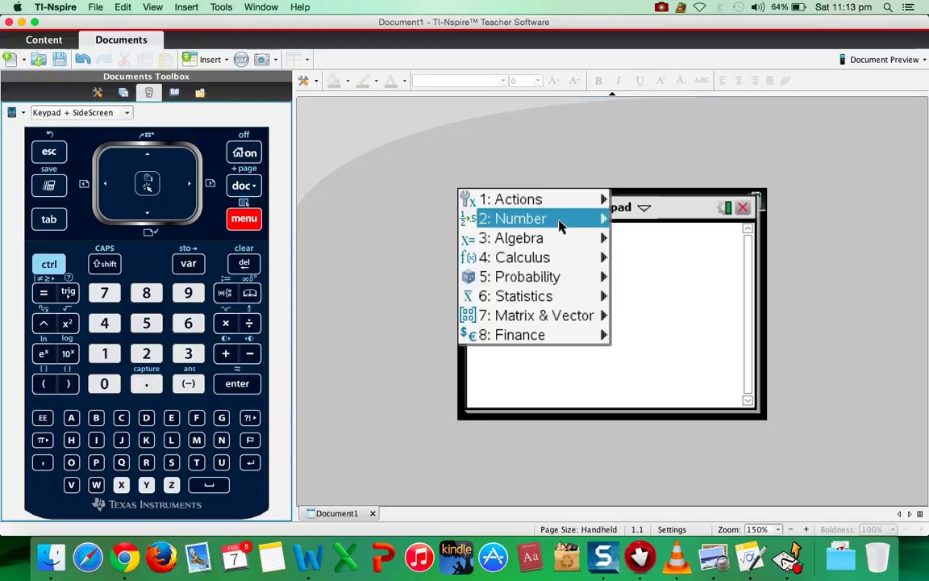
mouse_move(555, 240)
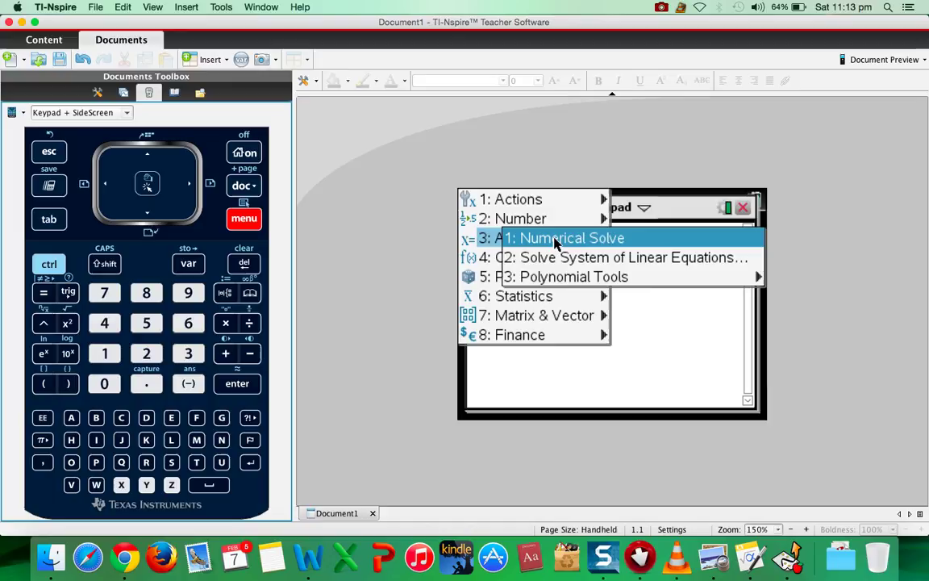
mouse_move(559, 283)
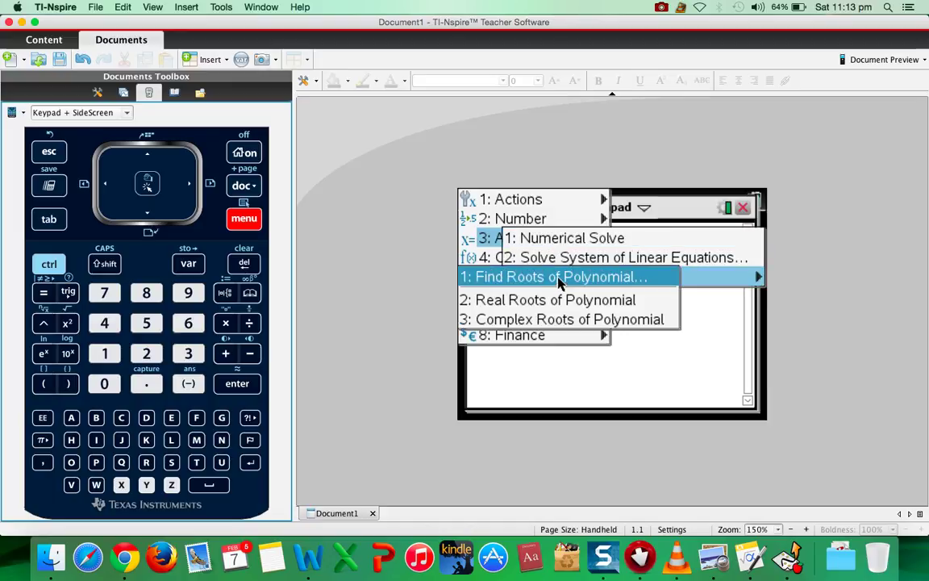
Start Find Roots of Polynomial with Degree 2 and Real roots.
click(603, 281)
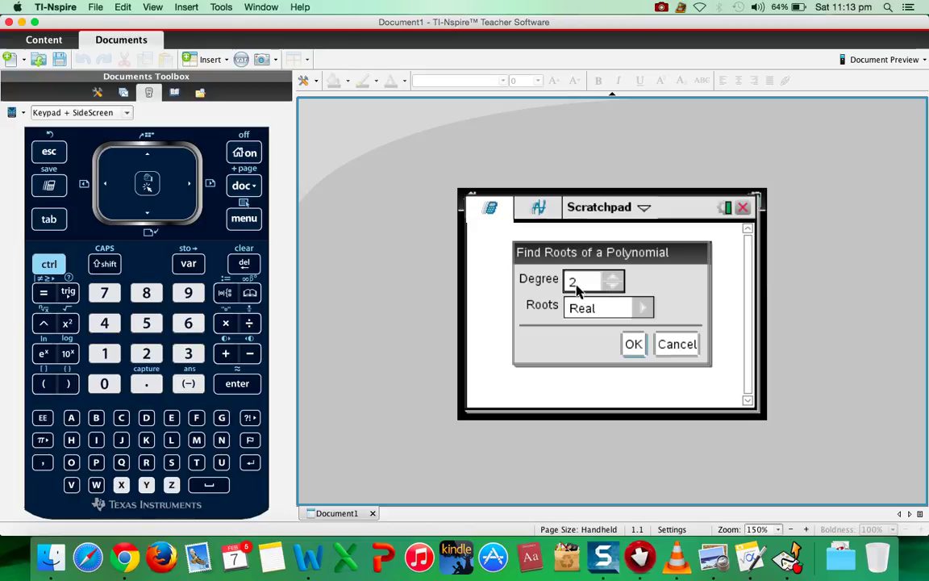
click(645, 312)
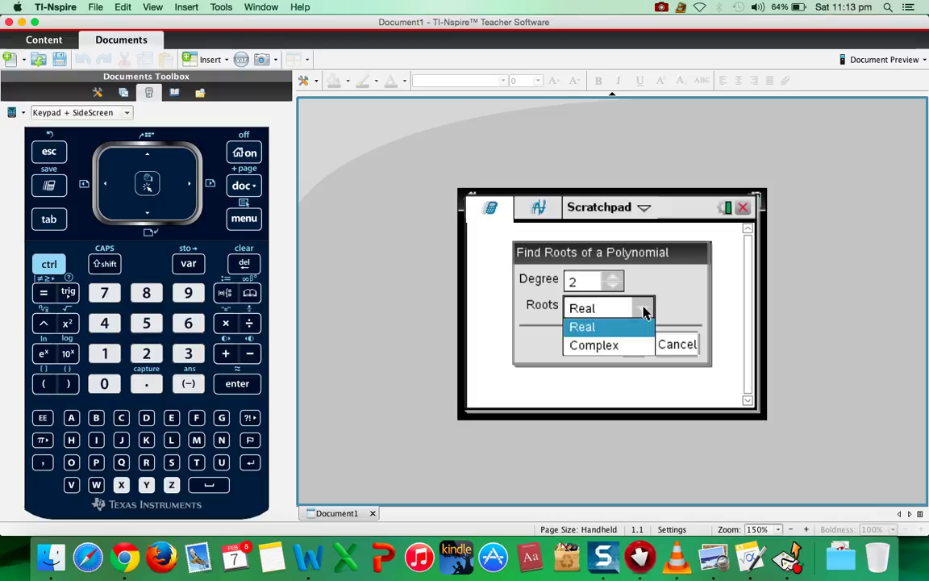
click(607, 328)
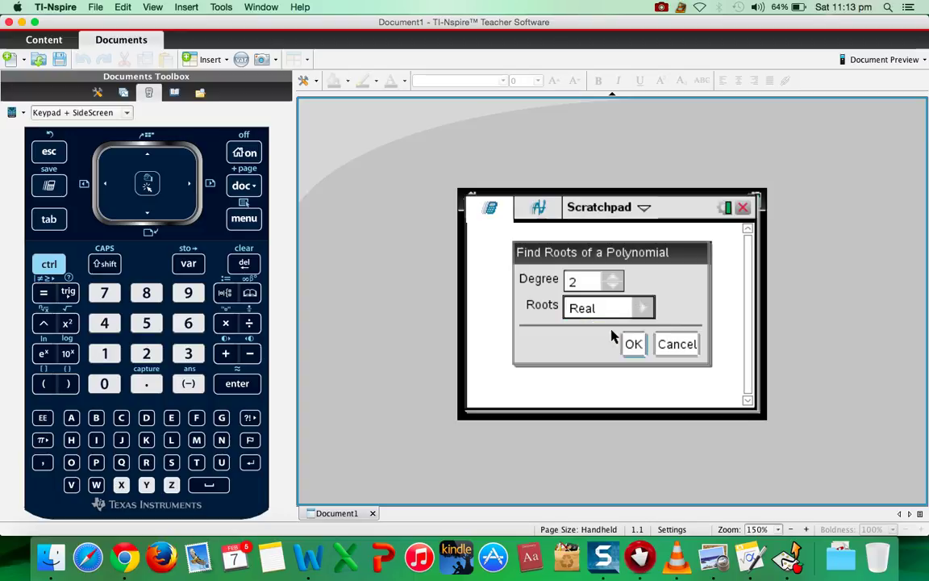
click(633, 344)
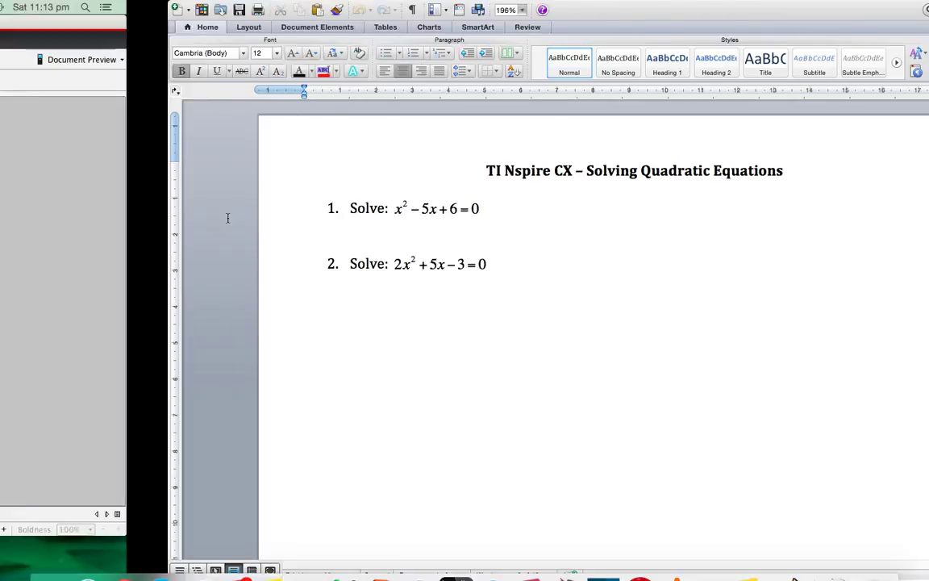
Enter coefficients 1, -5 and 6, then evaluate polyRoots(x²−5x+6, x) to get {2,3}.
text(1)
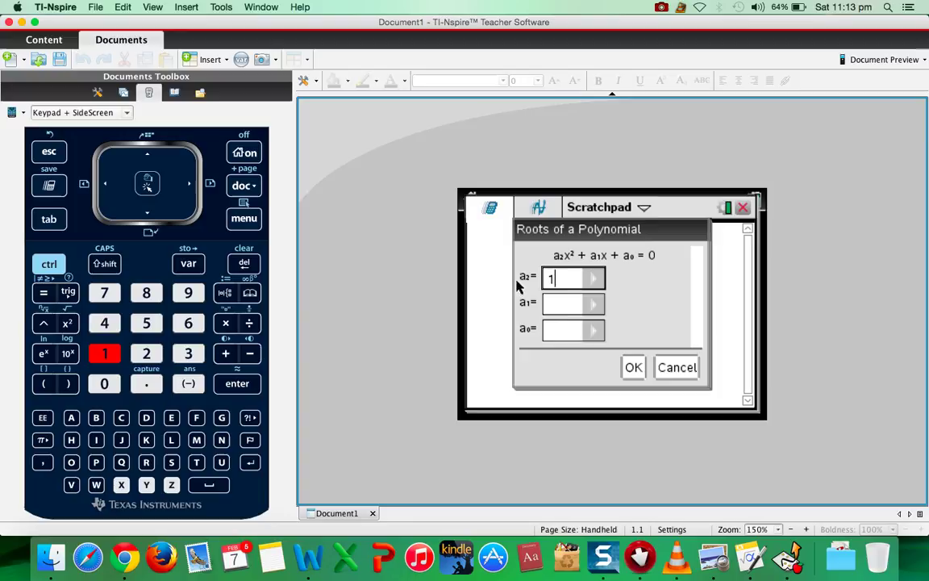
click(564, 308)
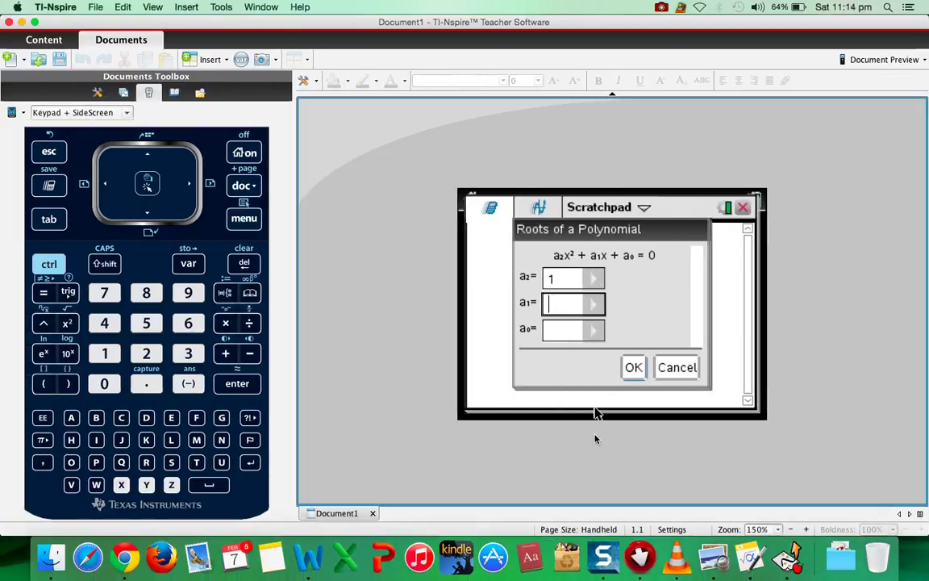
text(-5)
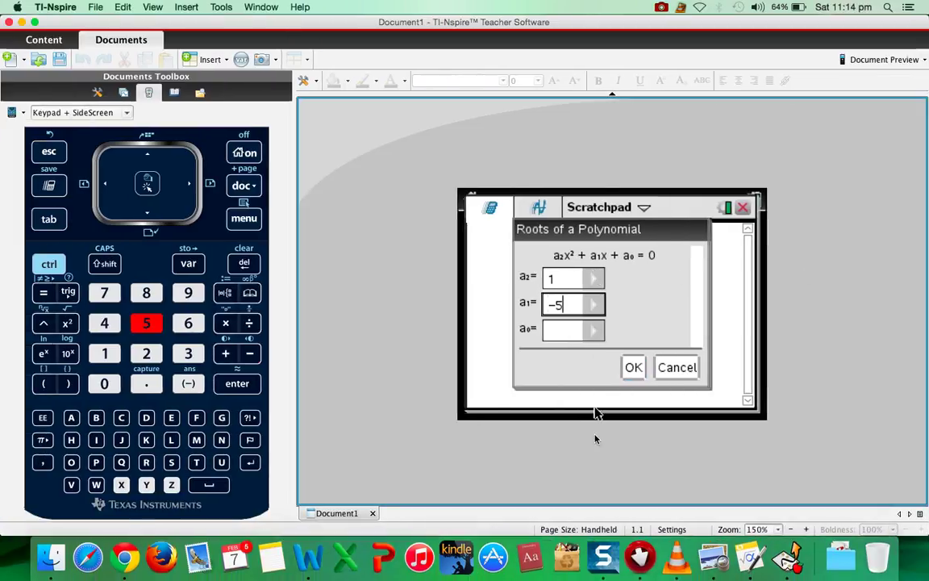
click(553, 331)
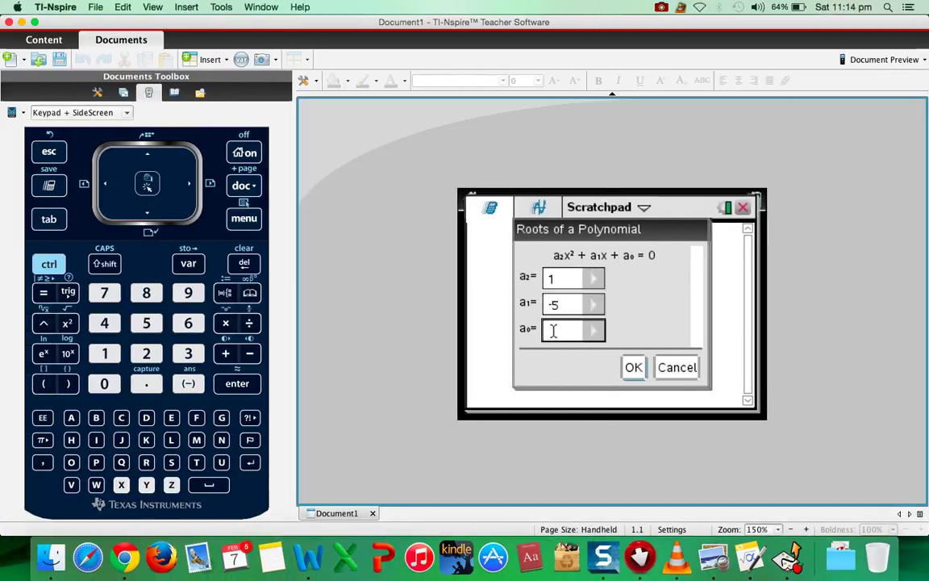
text(6)
click(637, 368)
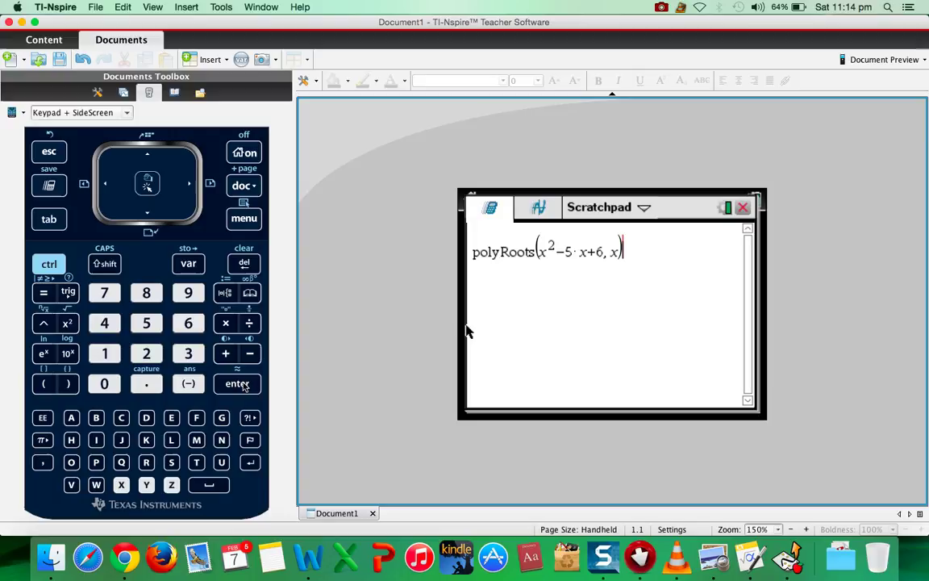
key(Return)
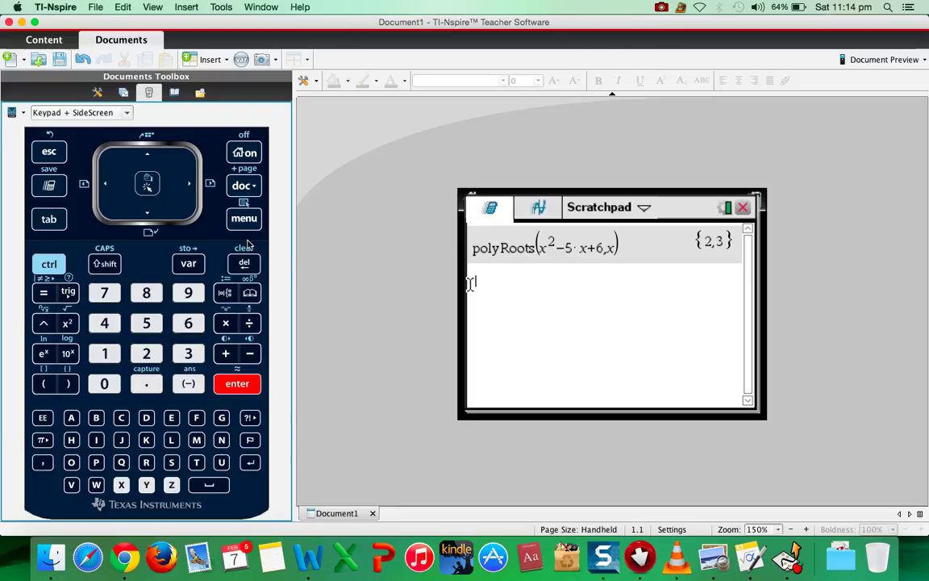
Clear the scratchpad history and insert an empty polyRoots() from Real Roots of Polynomial.
click(151, 159)
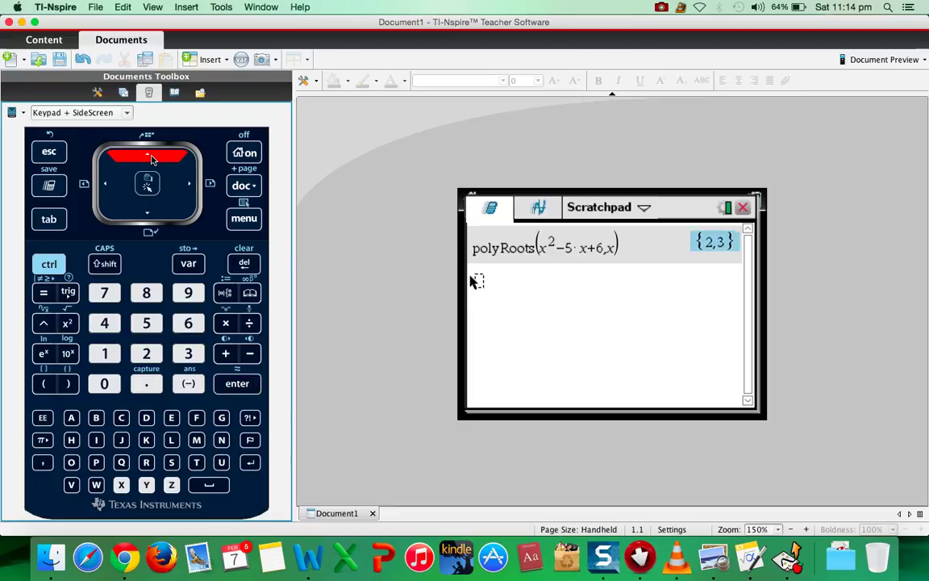
click(244, 266)
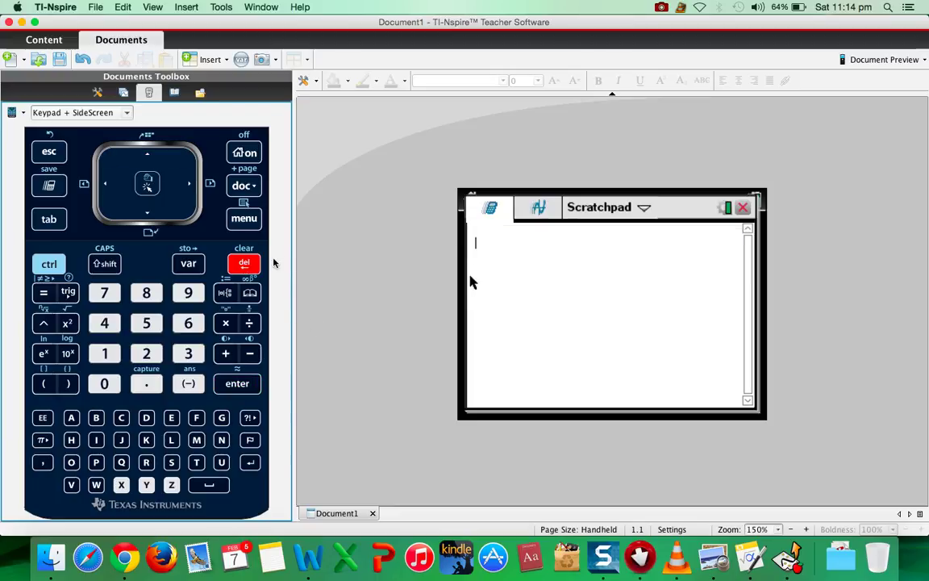
click(246, 221)
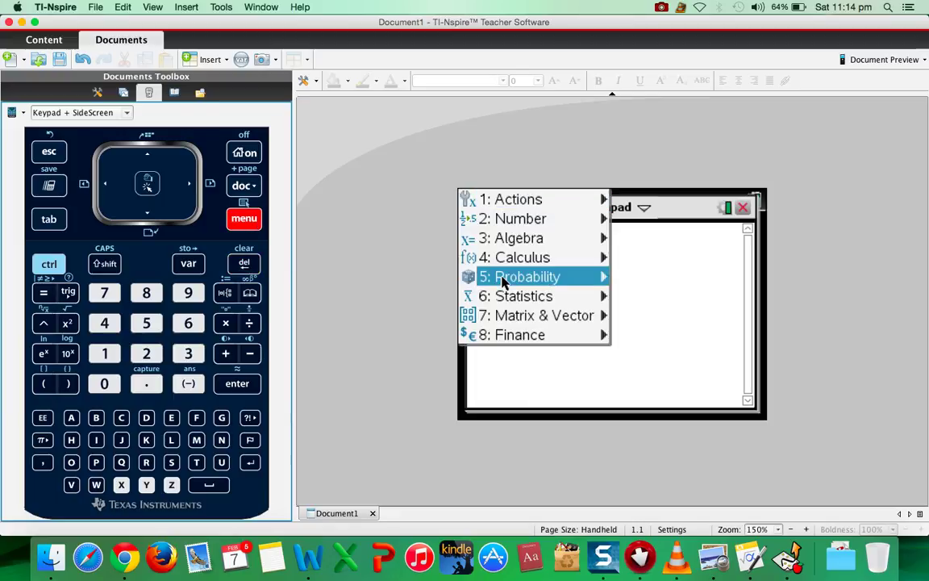
mouse_move(528, 237)
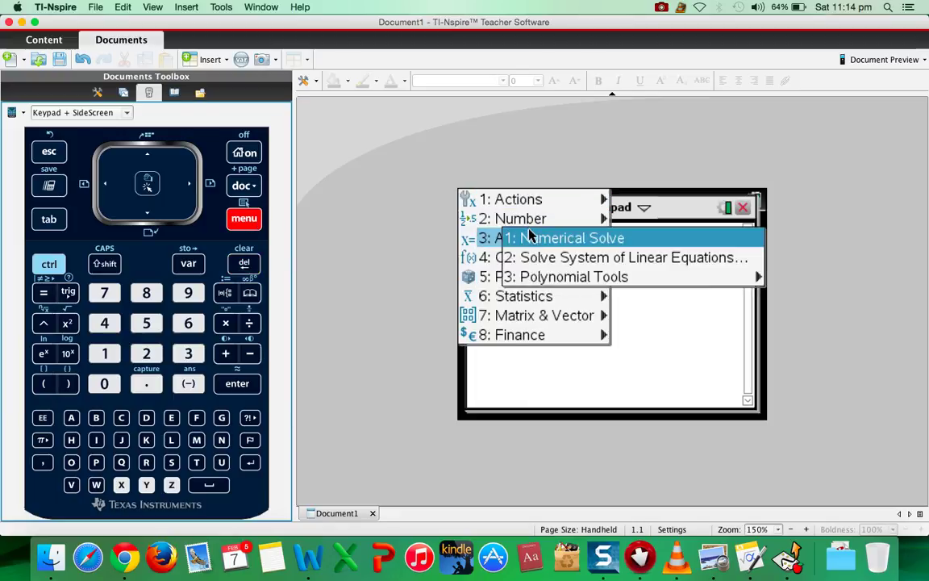
mouse_move(546, 280)
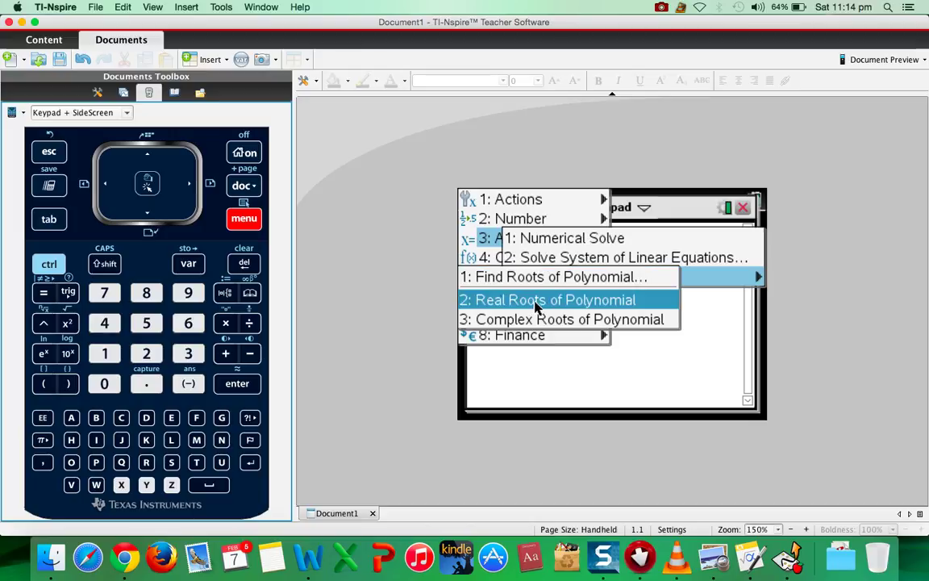
click(537, 306)
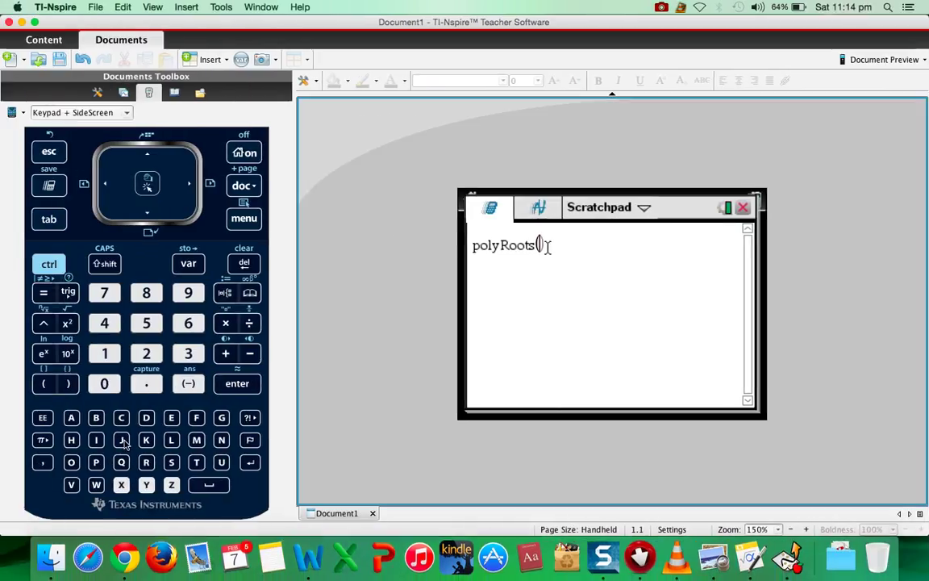
Build polyRoots(x²−5x+6, x) using the on-screen keypad.
click(121, 484)
click(70, 326)
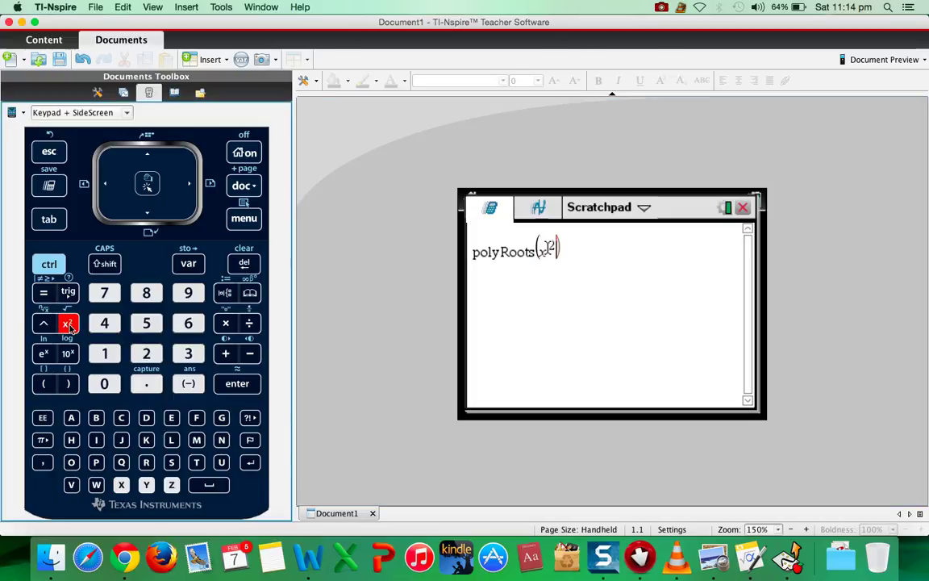
click(250, 355)
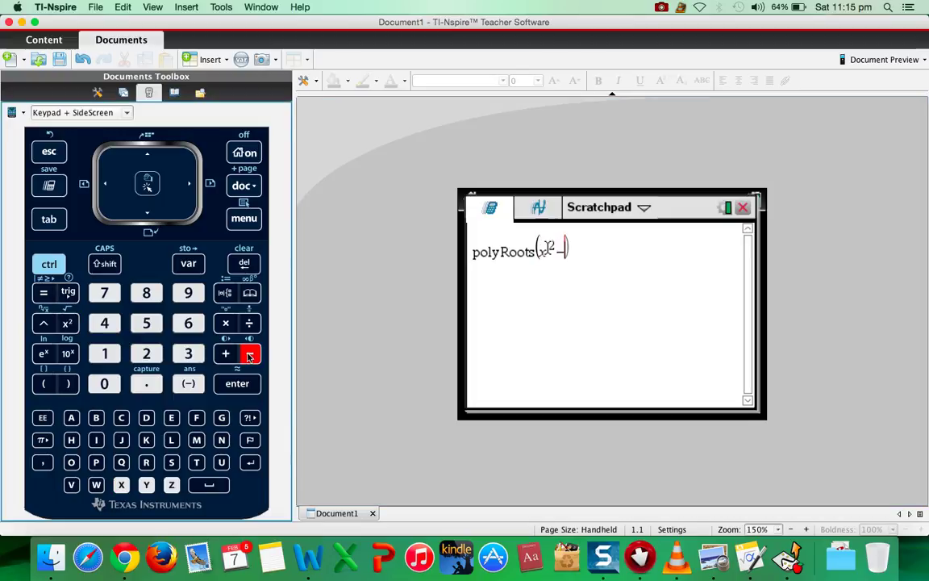
click(146, 323)
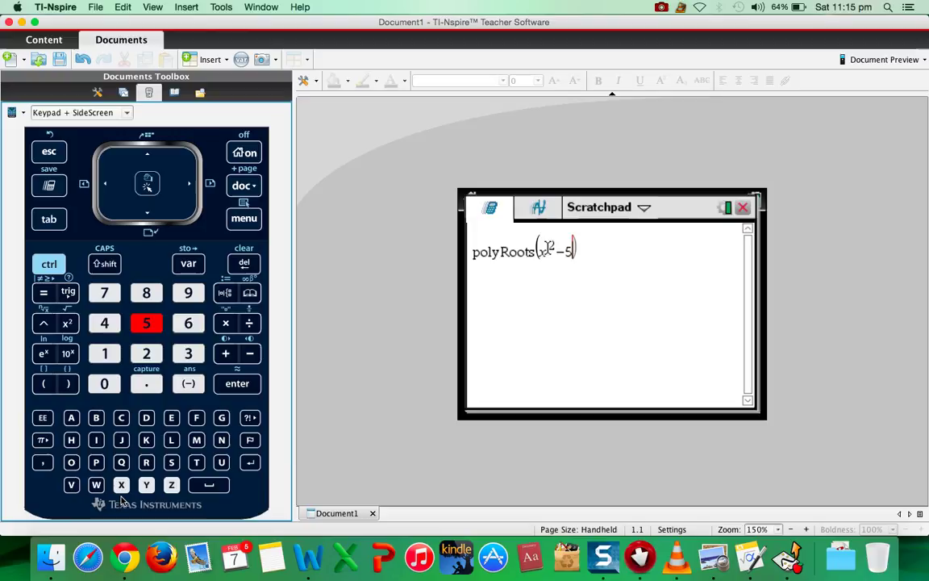
click(121, 484)
click(226, 355)
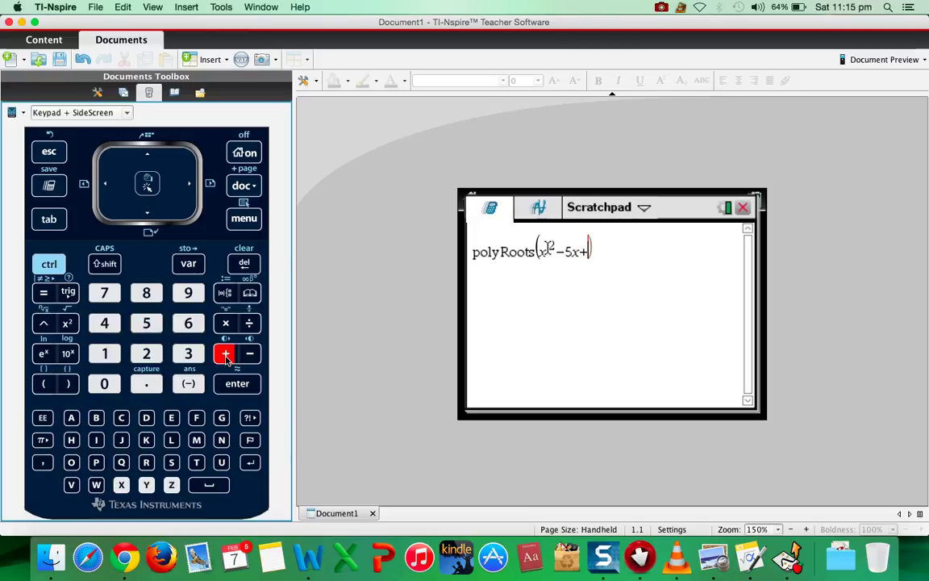
click(188, 323)
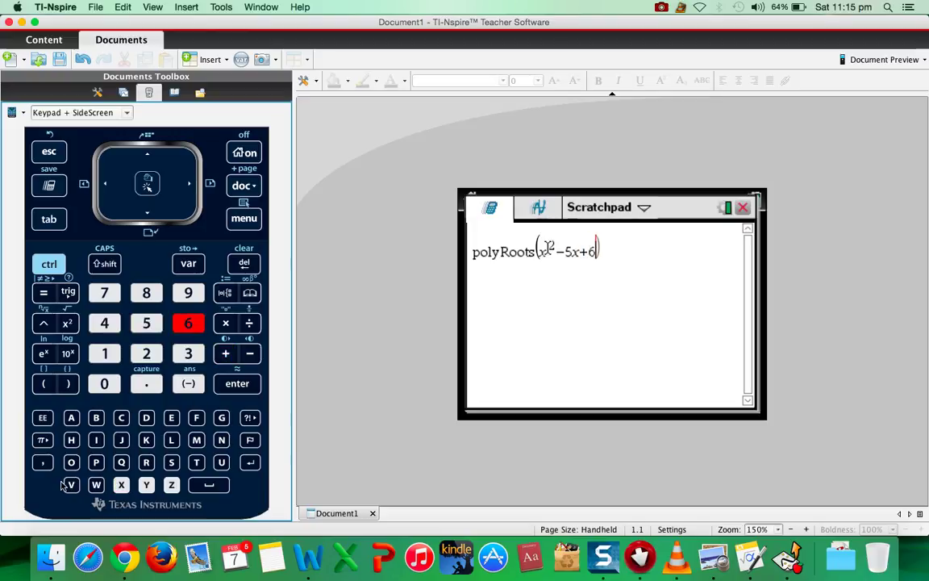
click(43, 461)
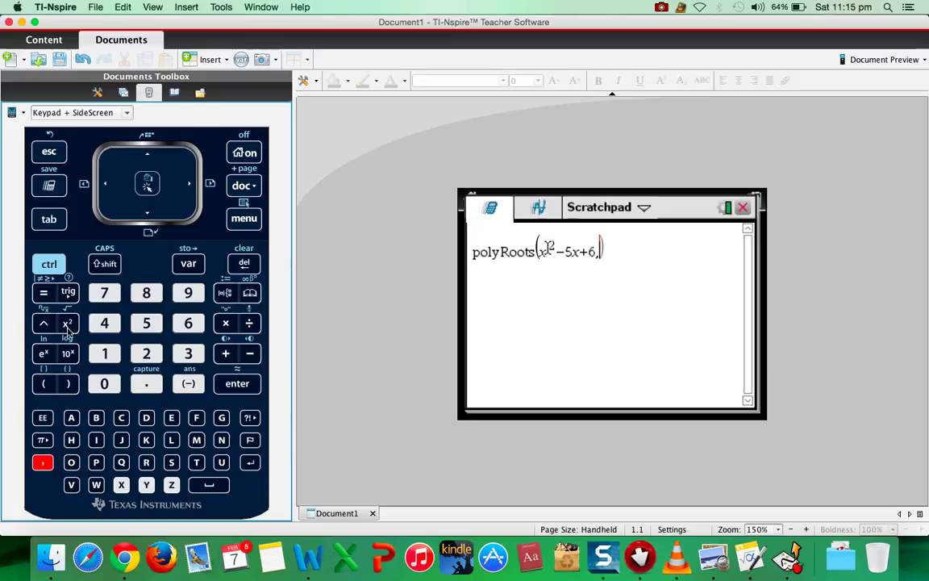
click(121, 484)
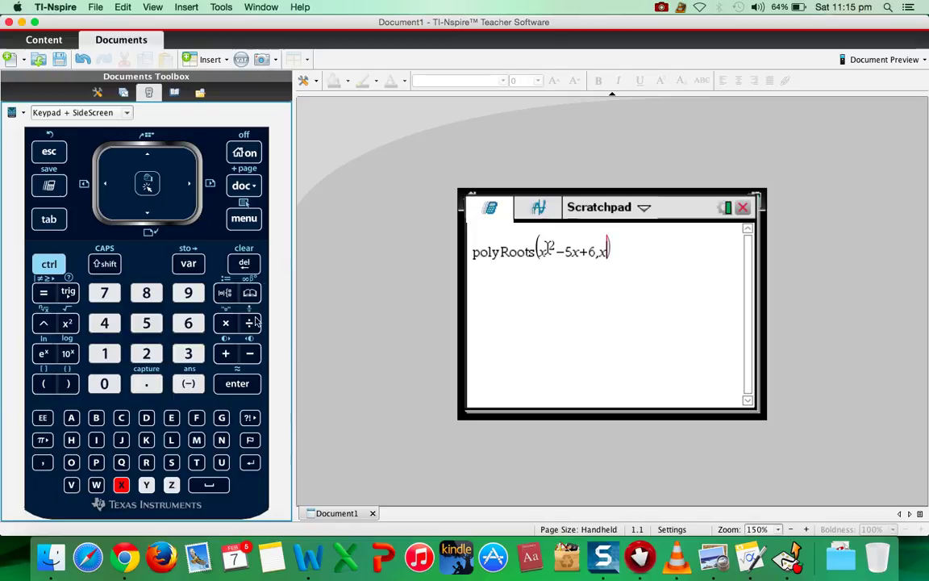
Evaluate it to {2,3}, then clear the scratchpad history.
click(237, 383)
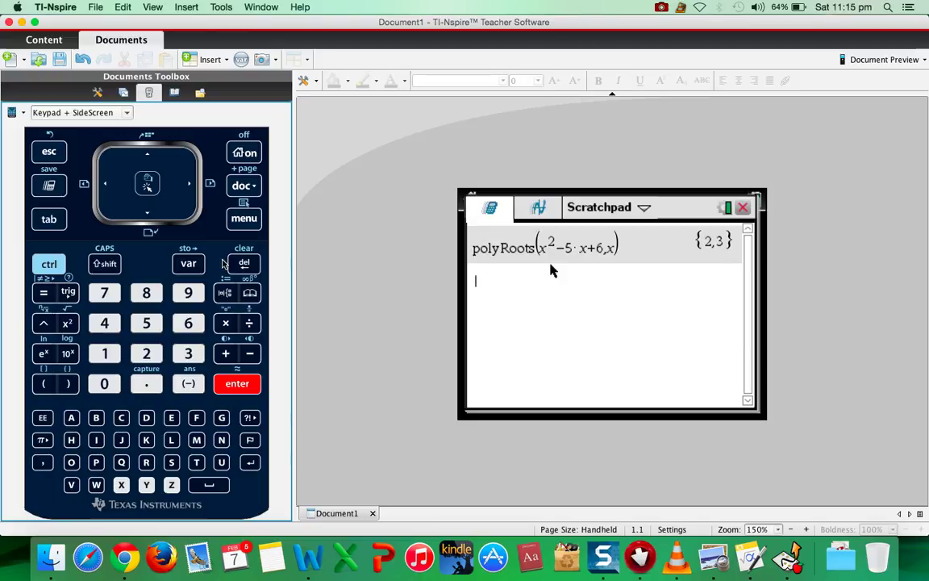
click(150, 156)
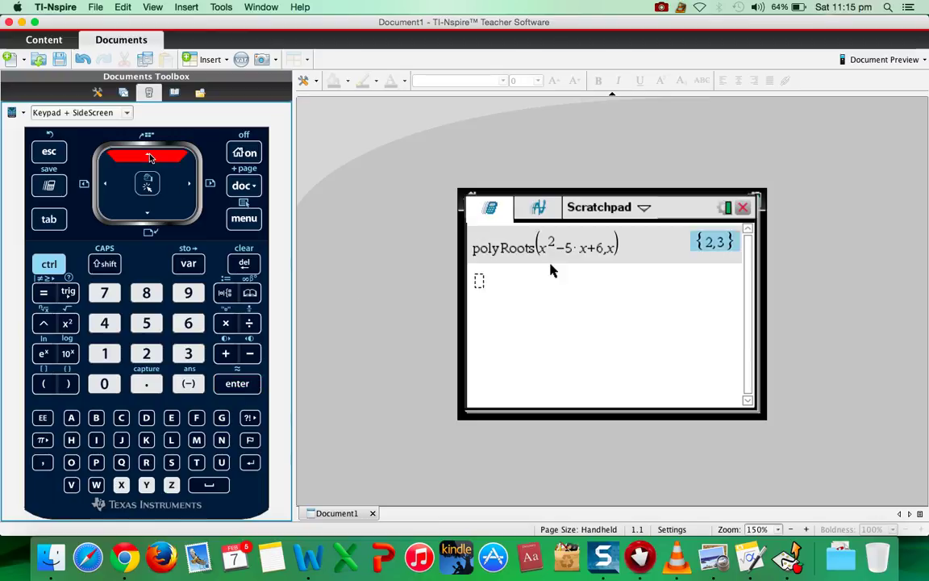
click(242, 263)
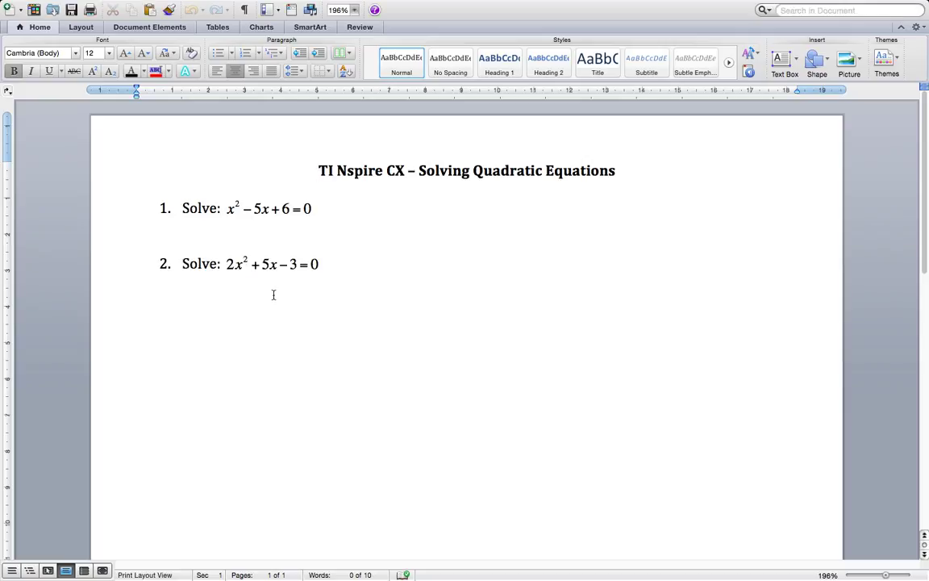
Open a Roots of a Polynomial dialog for Degree 2 with Real roots.
key(ctrl+Left)
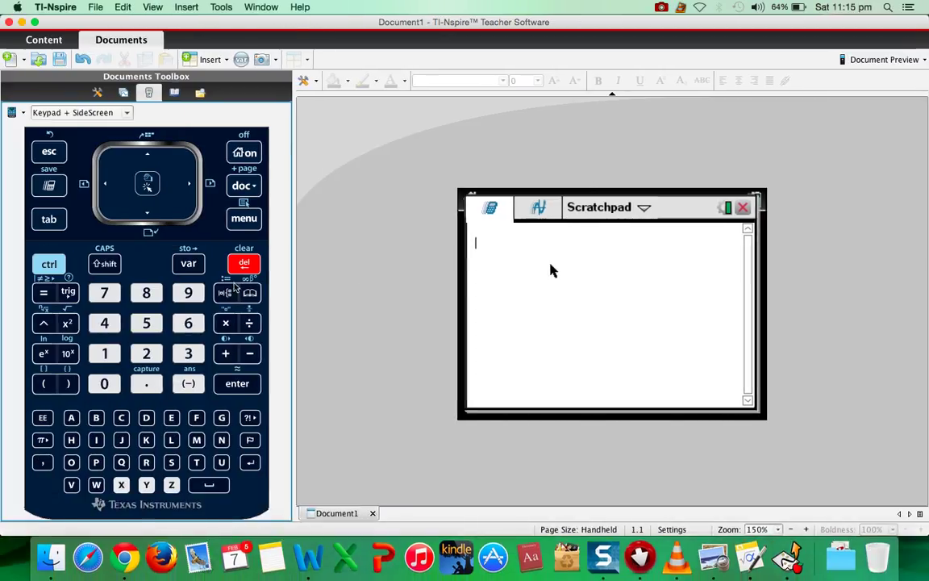
key(ctrl+m)
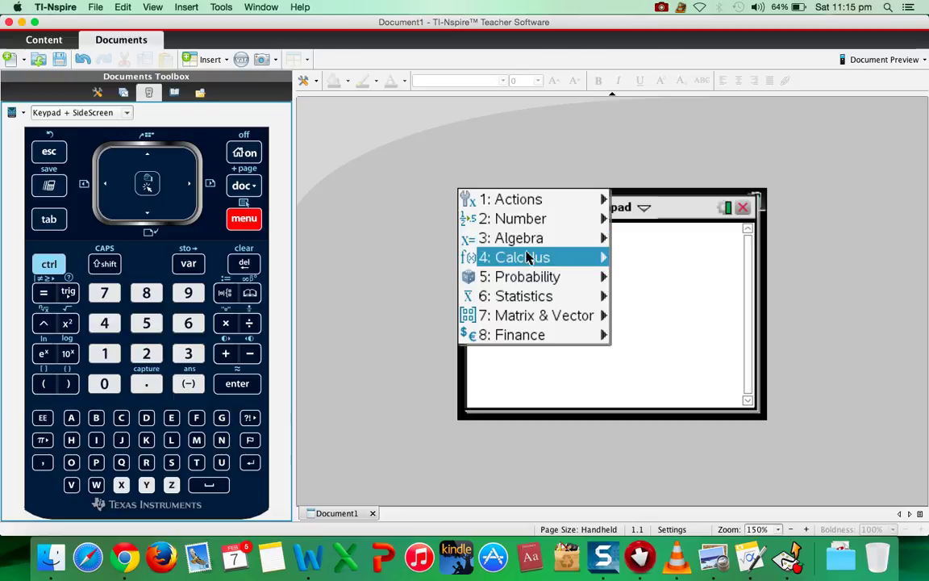
mouse_move(535, 237)
mouse_move(550, 275)
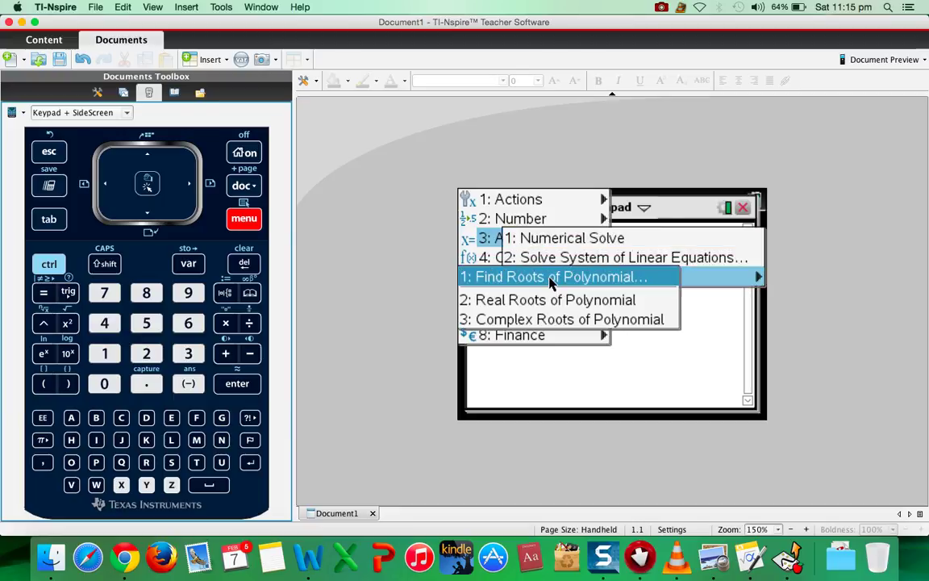
click(552, 278)
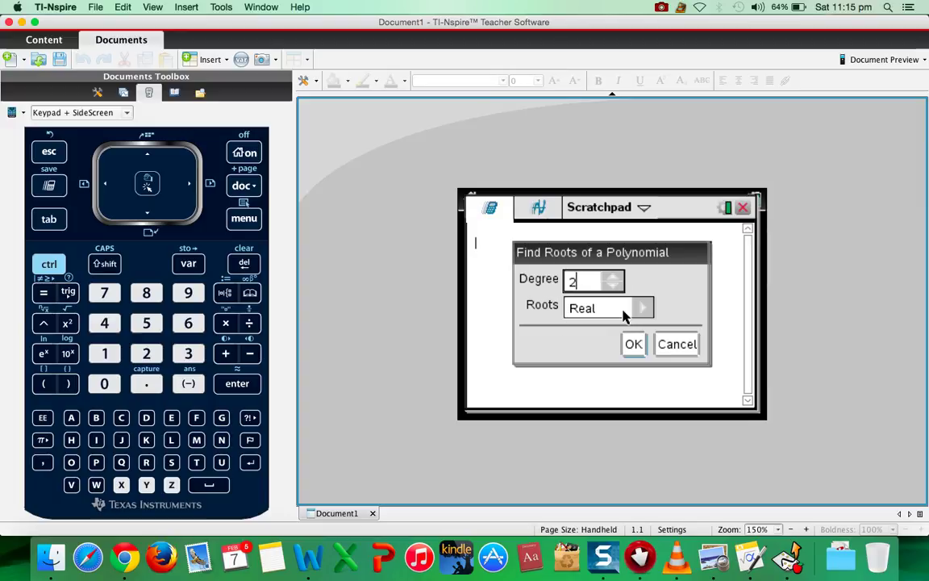
click(633, 343)
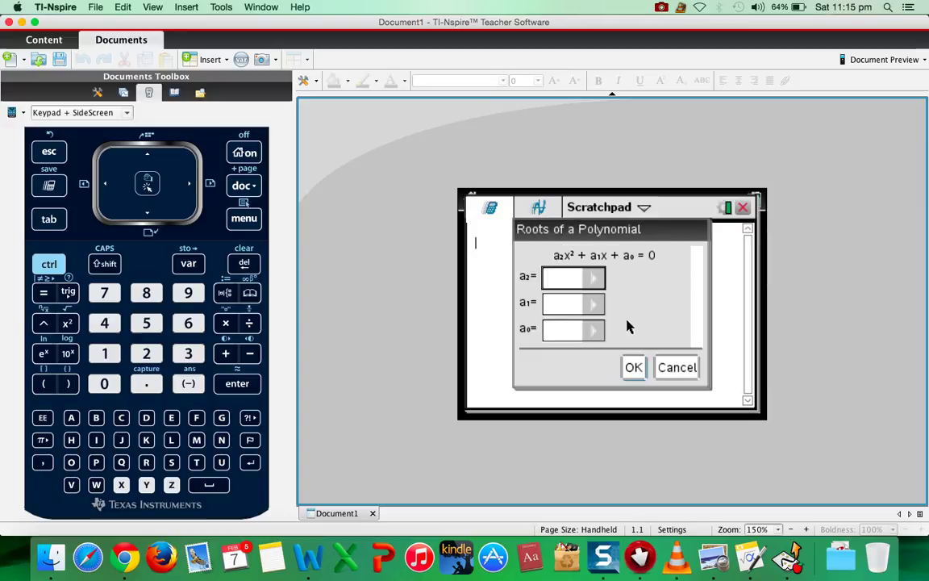
Enter coefficients 2, 5 and -3 from the worksheet to build polyRoots(2x²+5x−3, x).
key(ctrl+Right)
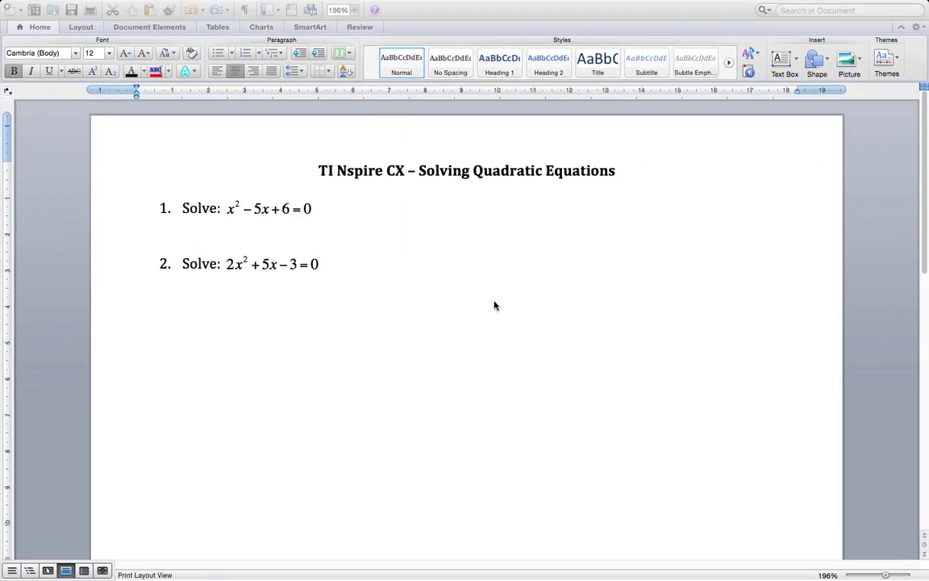
key(ctrl+Left)
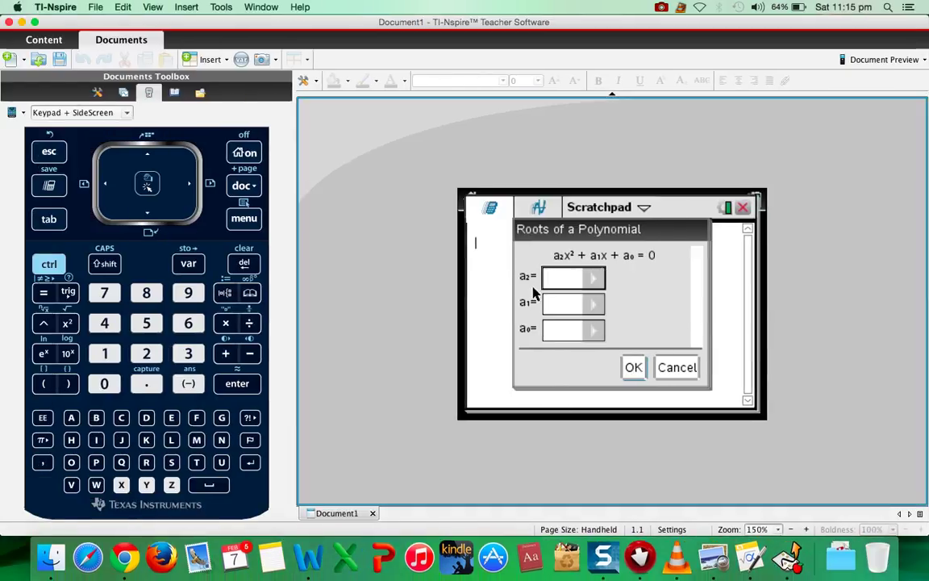
text(2)
key(ctrl+Right)
key(ctrl+Left)
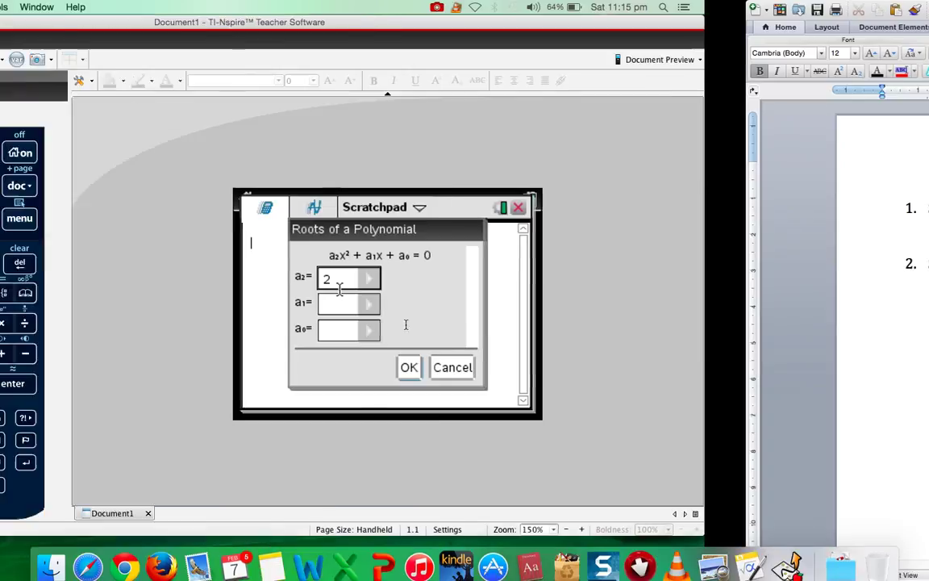
click(558, 305)
text(5)
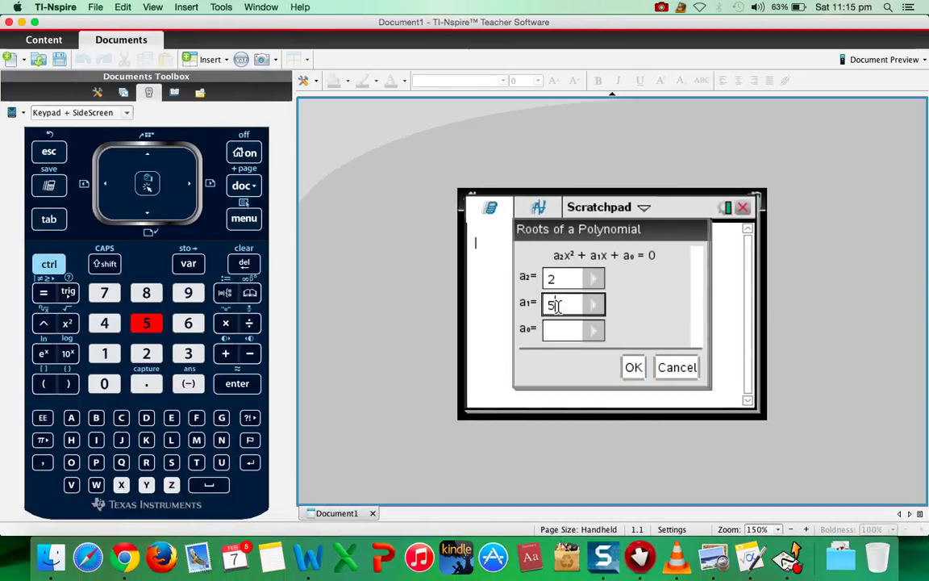
click(560, 328)
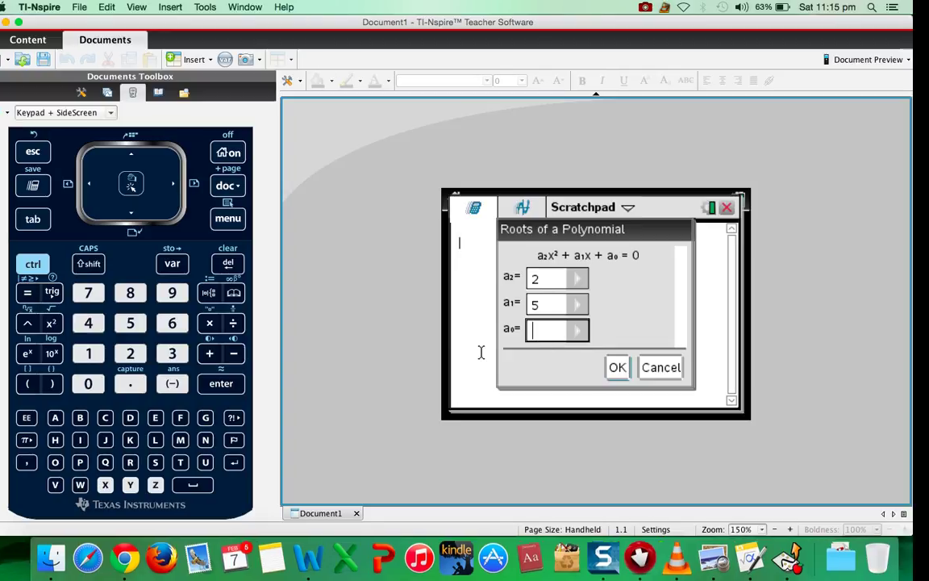
key(ctrl+Right)
key(ctrl+Left)
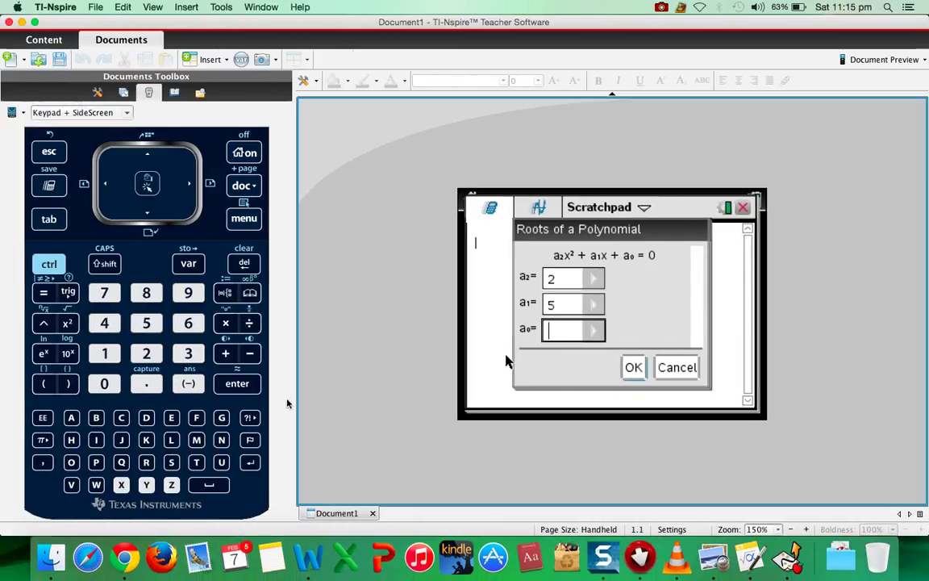
text(-3)
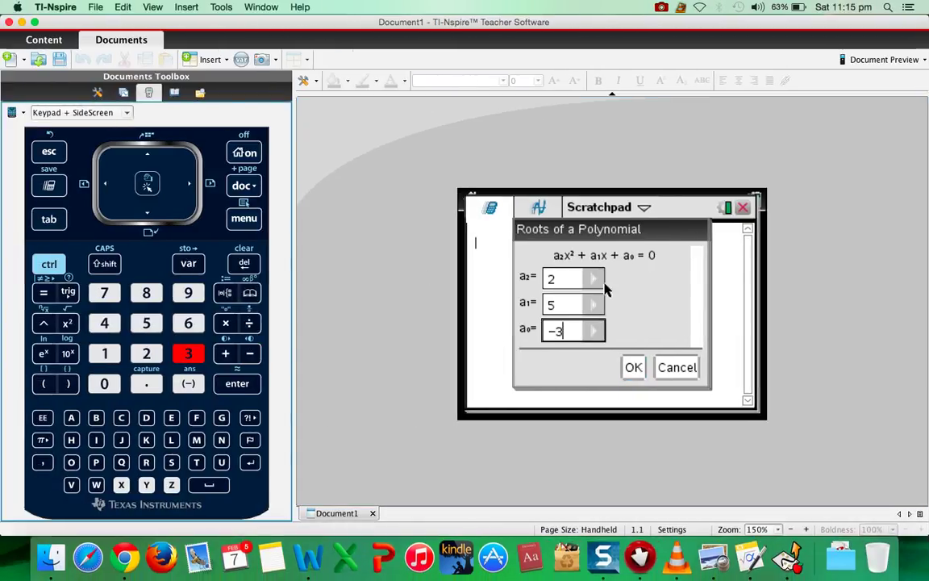
click(632, 368)
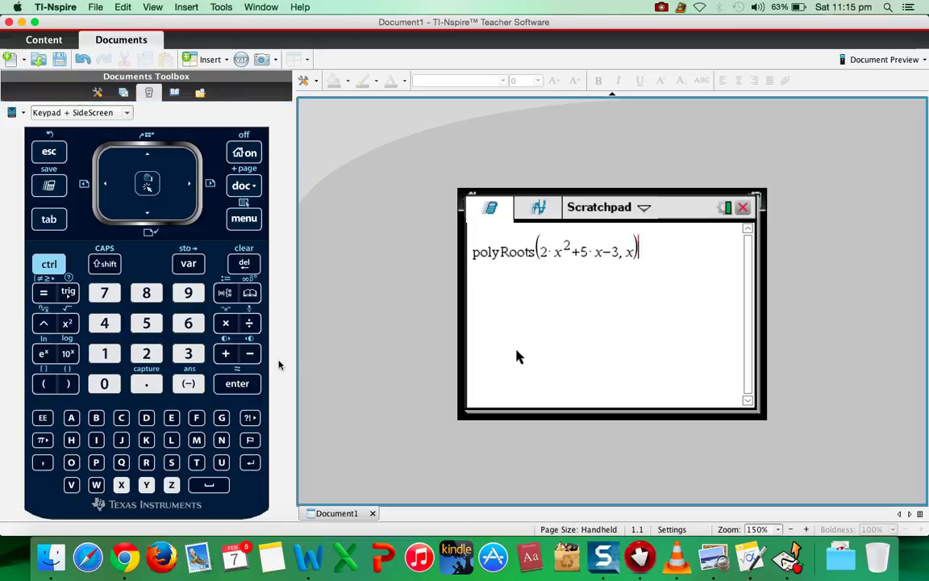
Evaluate polyRoots(2x²+5x−3, x) to get {−3, 1/2}.
key(Return)
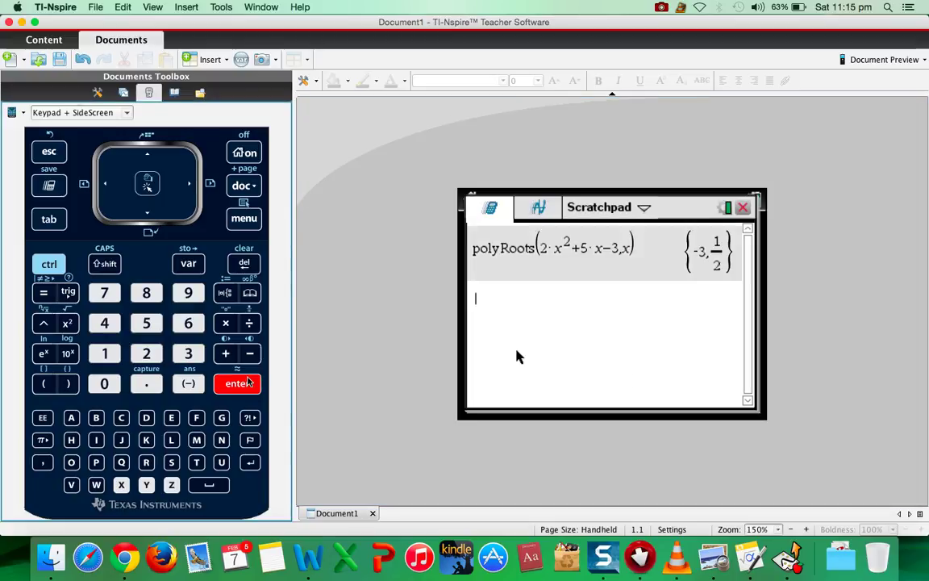